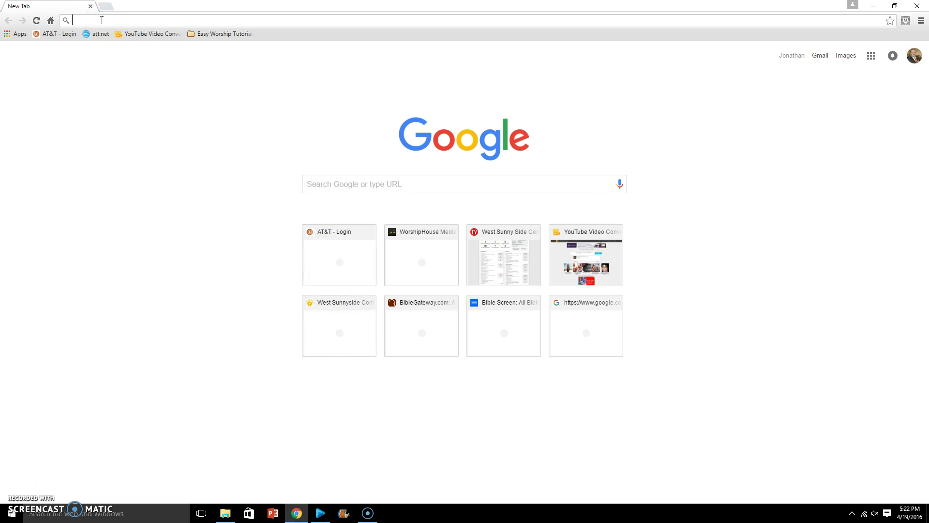
Search Google for 'amazing grace lyrics' from the address bar suggestion
type("amazoi")
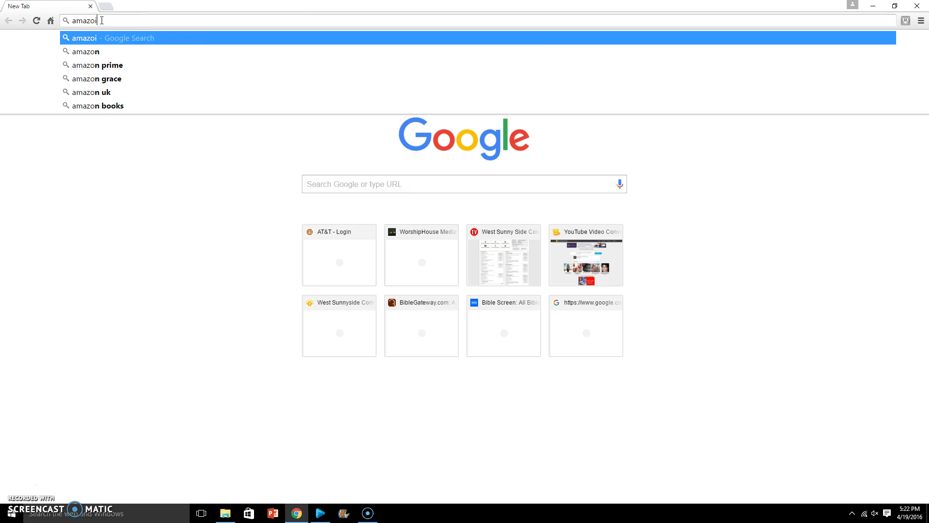
type("ng grac")
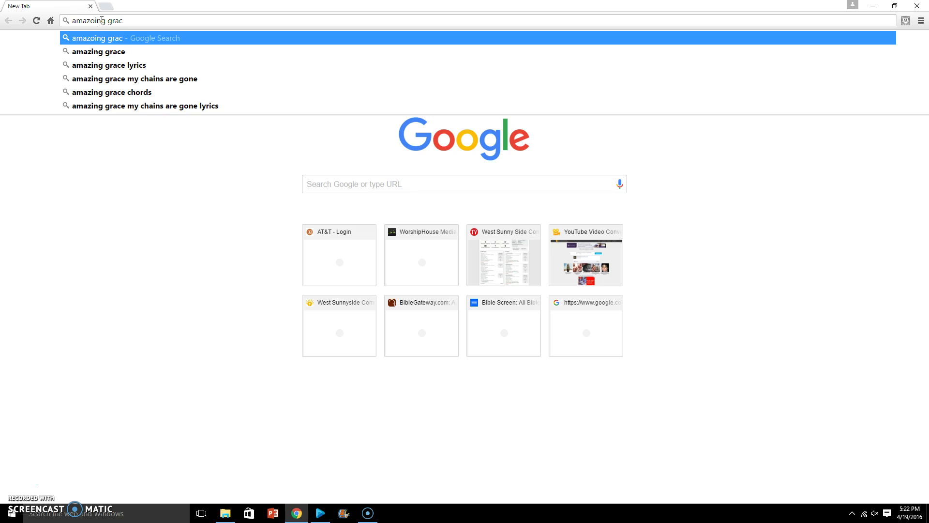
left_click(114, 68)
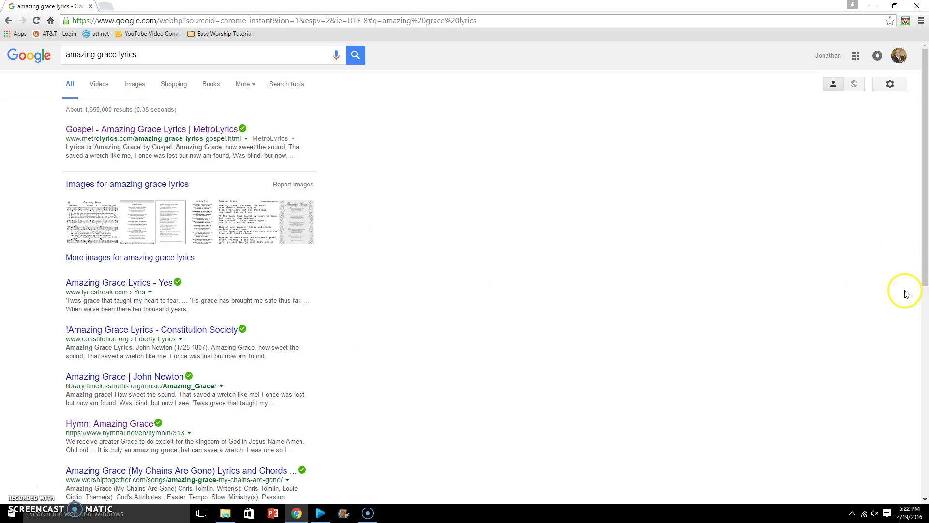
Copy stanza 1 of Amazing Grace from hymnal.net, then return to EasyWorship
left_click_drag(921, 266, 919, 372)
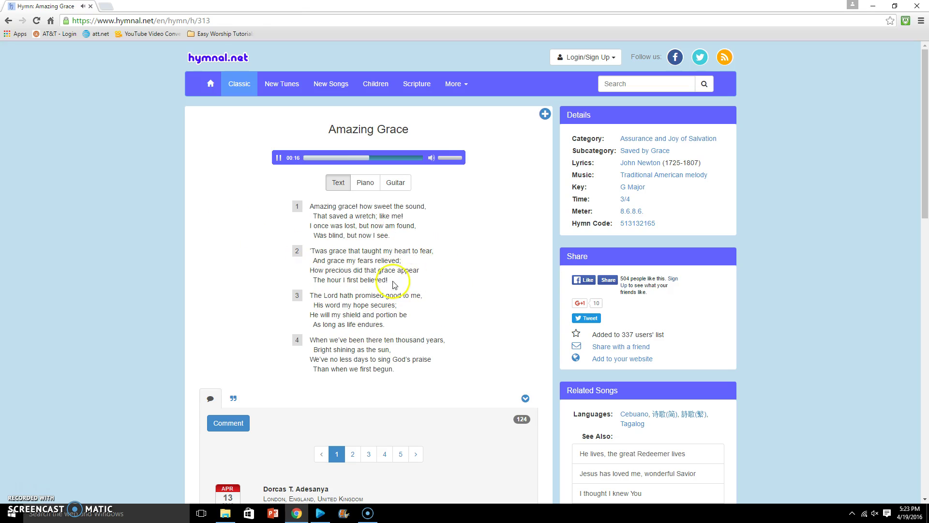
left_click(394, 235)
left_click_drag(393, 235, 309, 206)
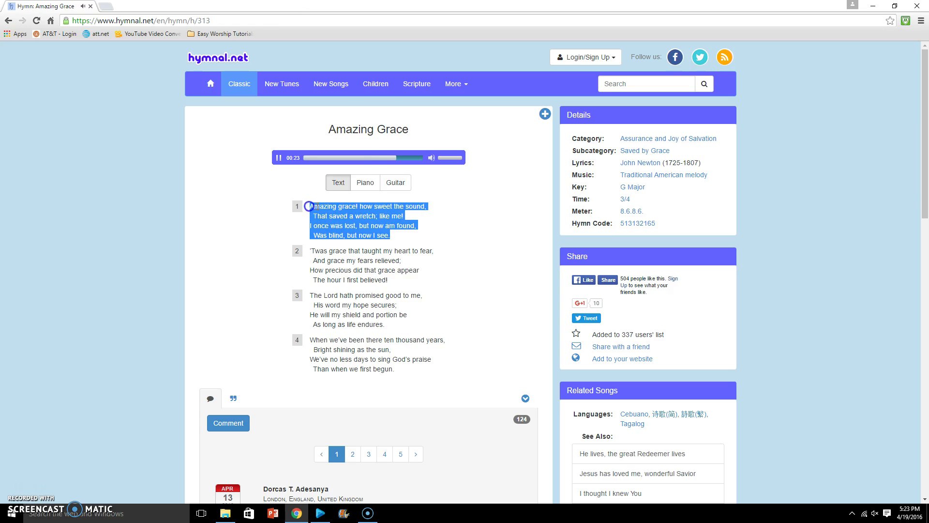
right_click(341, 216)
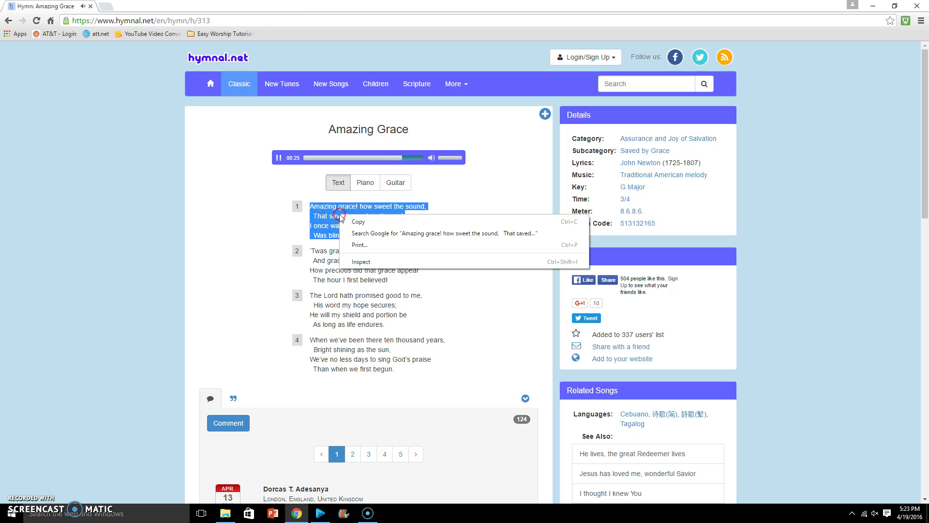
left_click(362, 225)
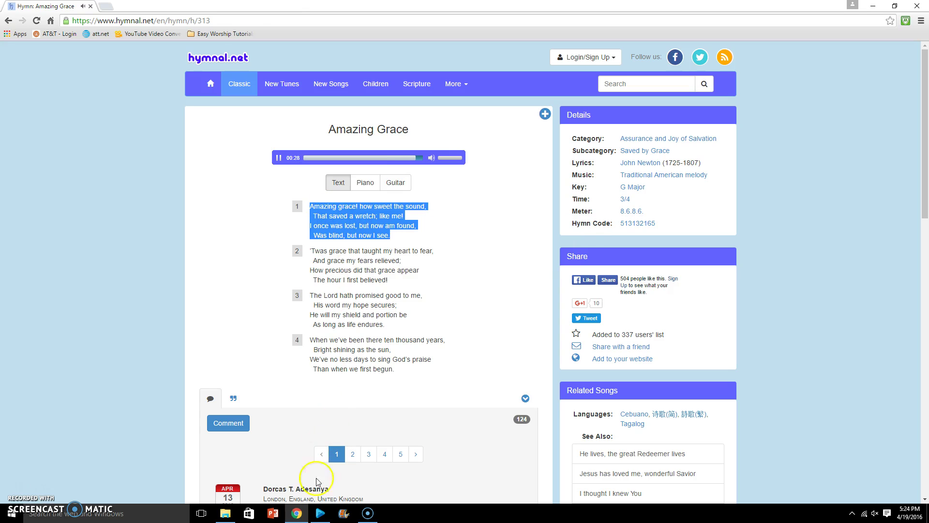
left_click(320, 512)
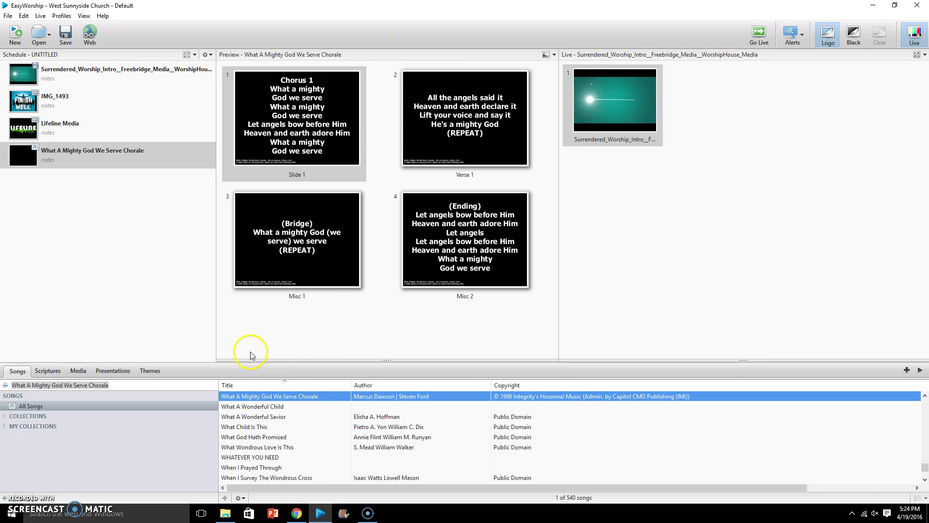
Create a New Song from the Songs list context menu
right_click(298, 425)
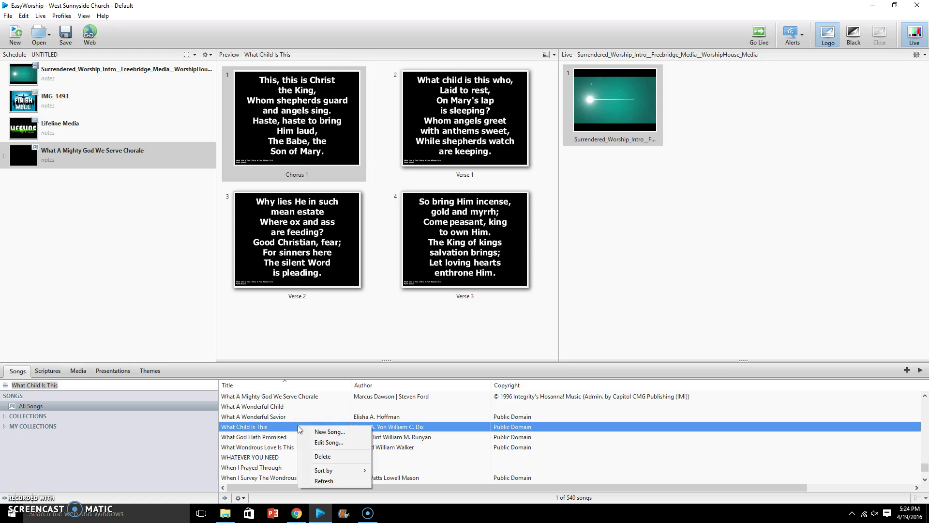
left_click(323, 431)
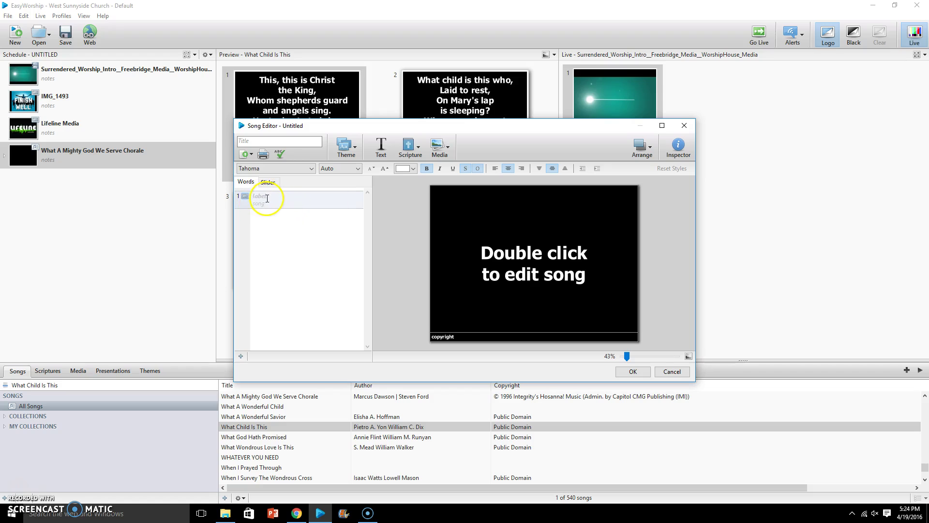
Paste verse 1 into the first slide, label it 'Verse 1', and add a second slide
left_click(260, 198)
left_click(252, 204)
right_click(256, 203)
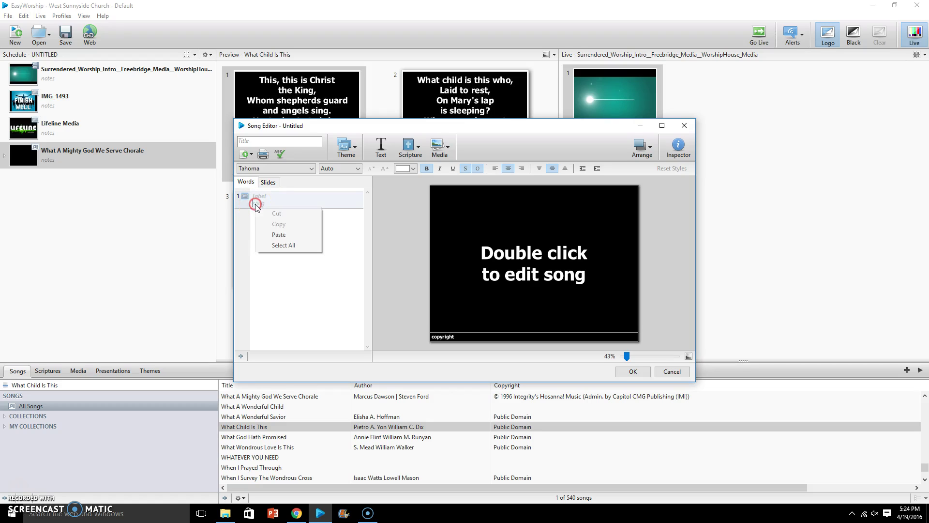
left_click(275, 234)
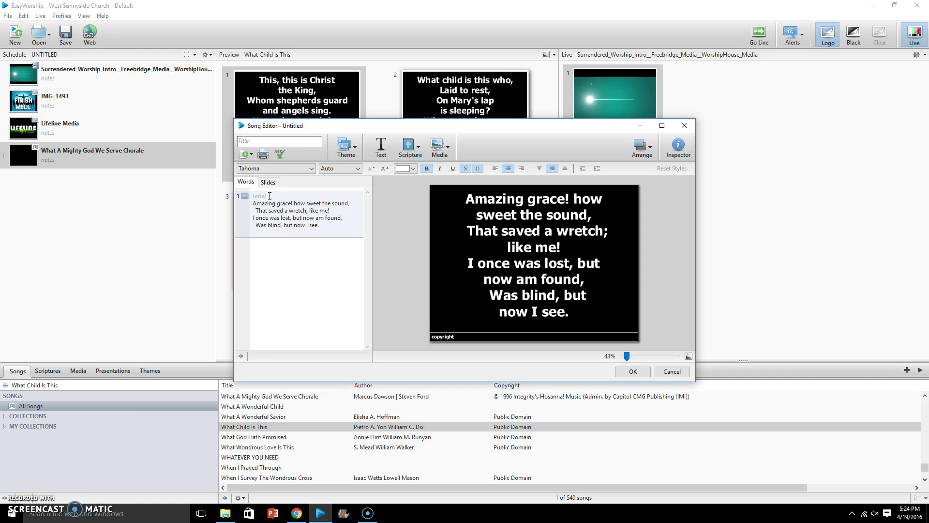
type("Verse 1")
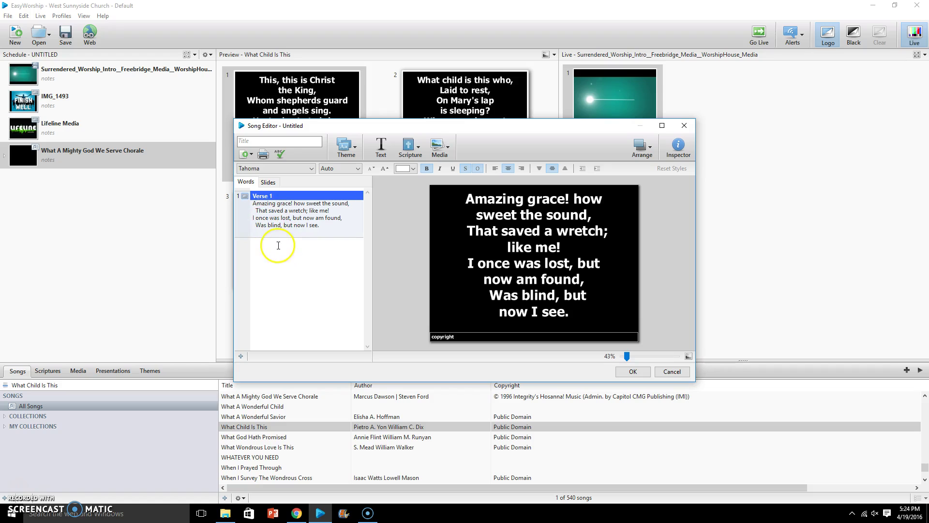
left_click(240, 357)
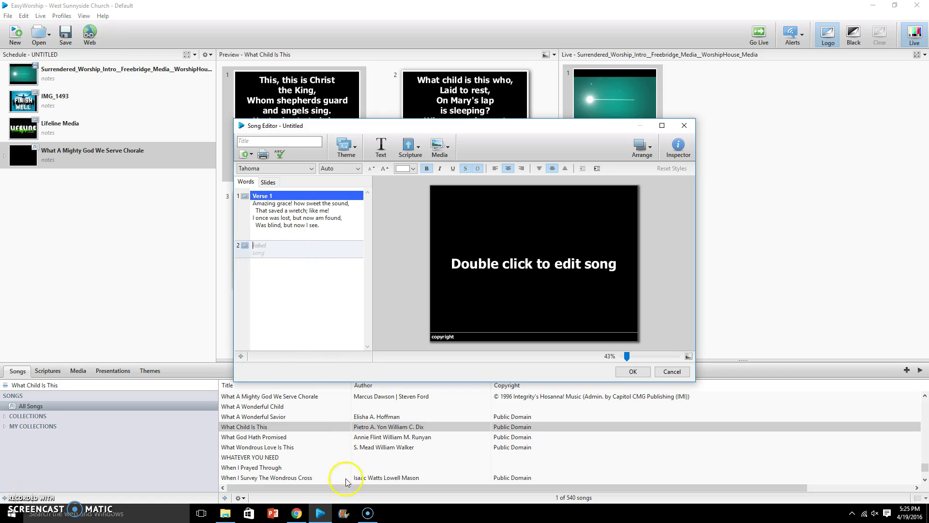
Copy stanza 2 of Amazing Grace from the hymnal.net page in Chrome
left_click(296, 513)
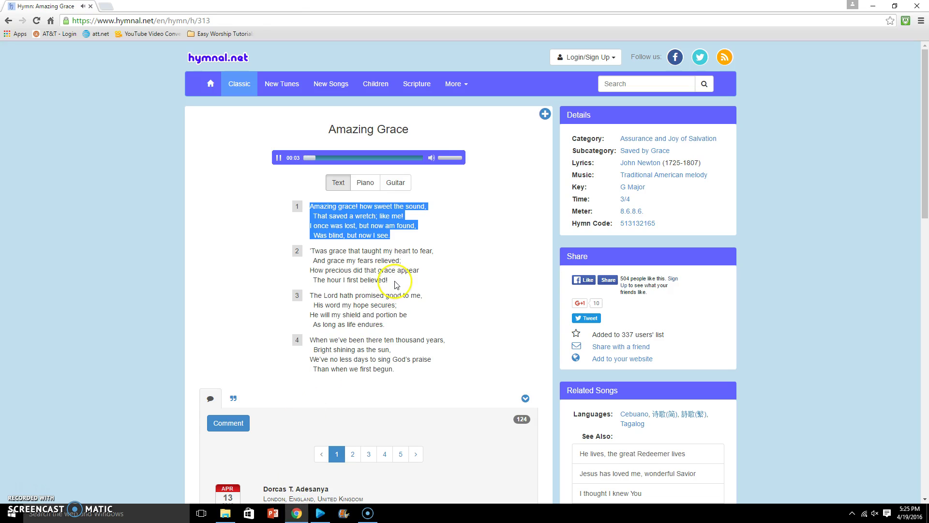
left_click_drag(388, 280, 308, 250)
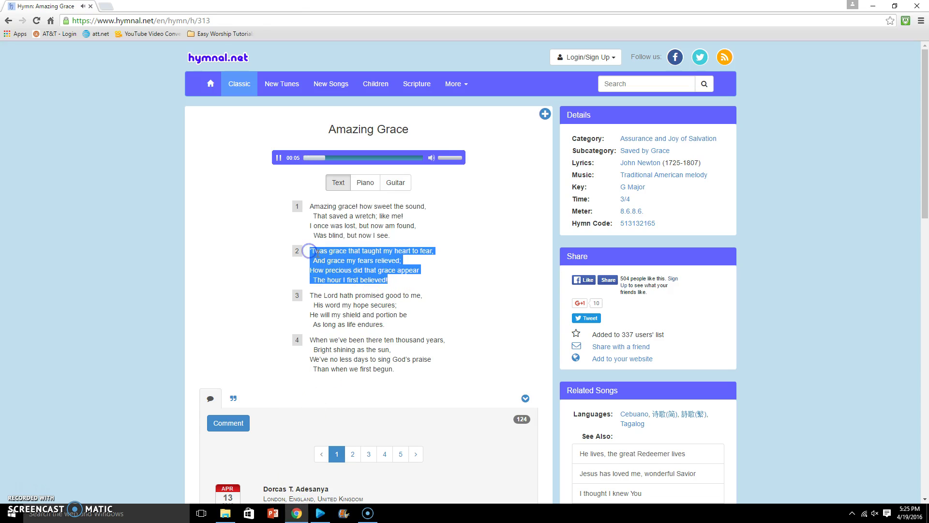
right_click(353, 262)
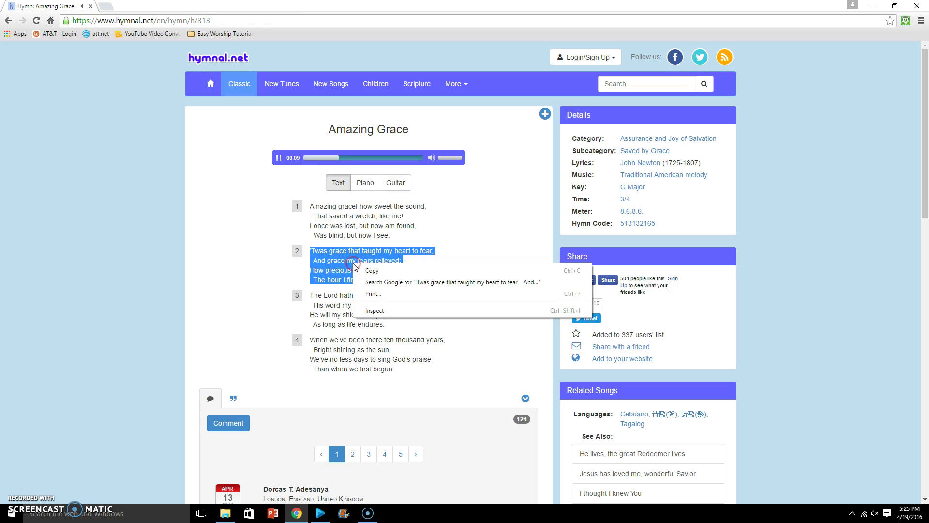
left_click(372, 273)
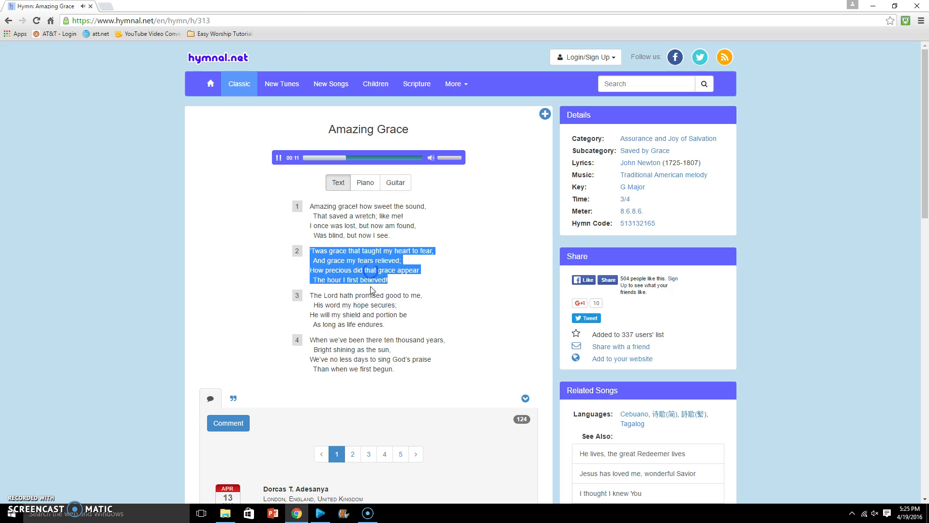
Paste the copied second verse into slide 2's lyrics in the Song Editor
left_click(321, 513)
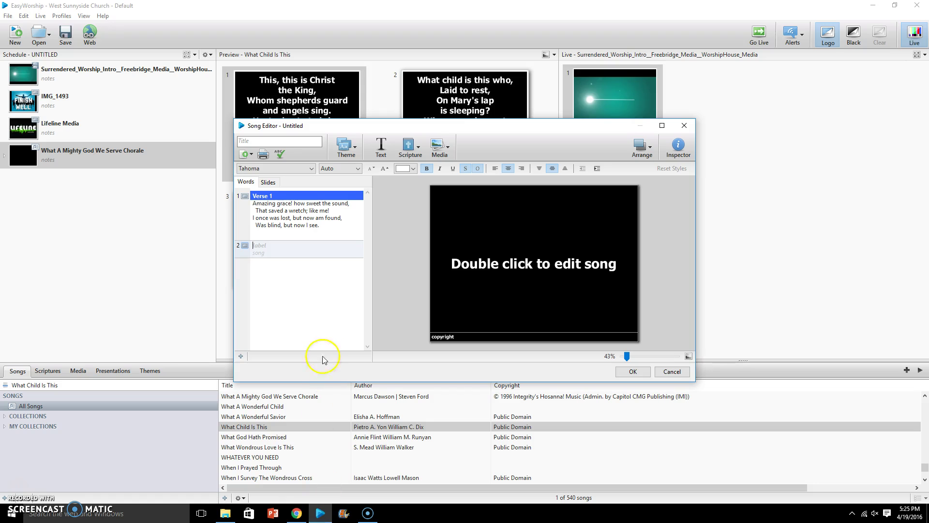
left_click(263, 249)
left_click(256, 254)
right_click(256, 254)
left_click(277, 283)
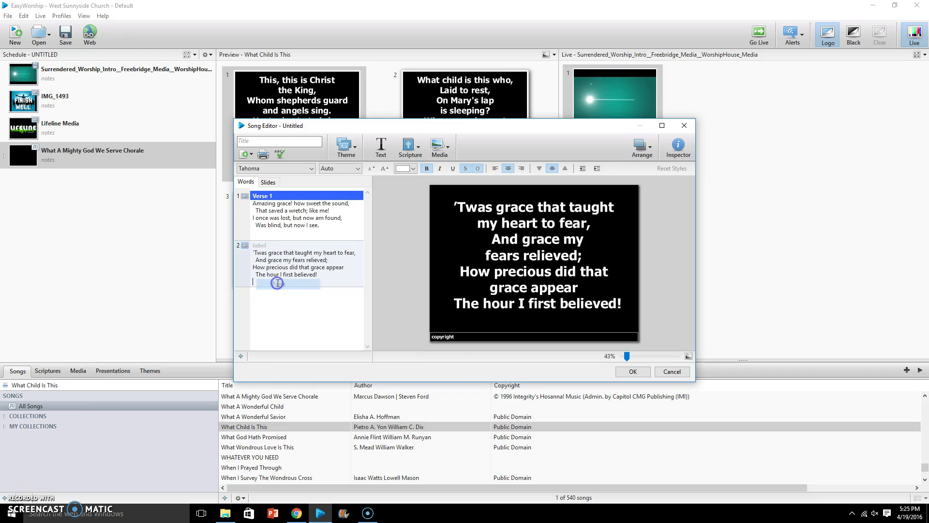
Label the second slide 'Verse 2'
left_click(268, 245)
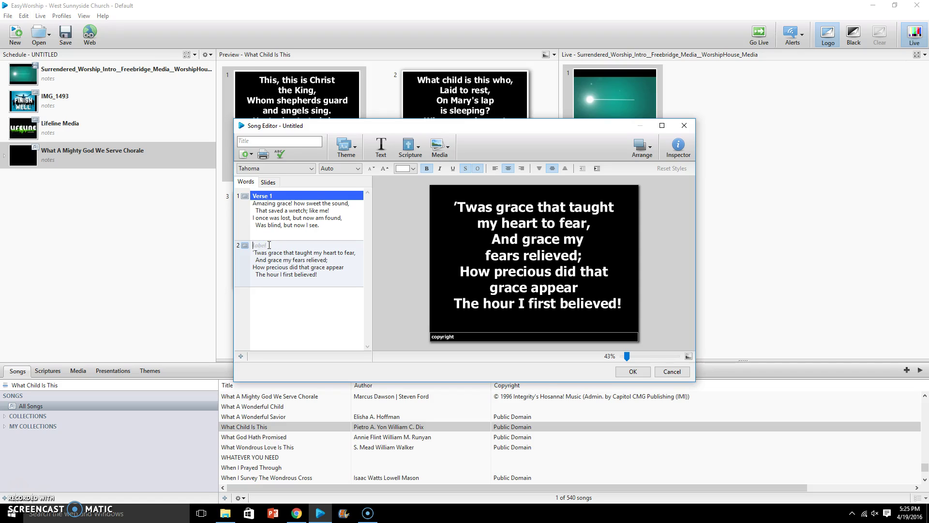
type("Verse 2")
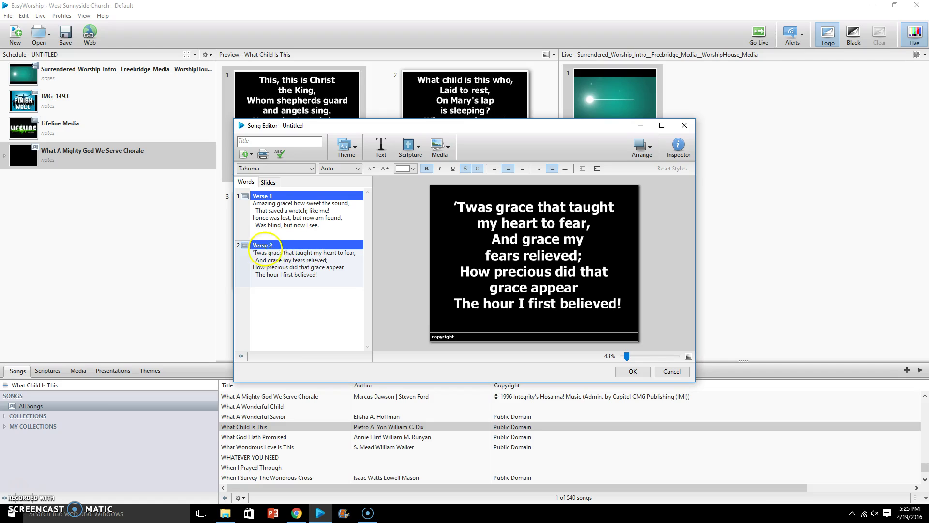
left_click(281, 244)
left_click(316, 342)
left_click(254, 141)
Select the Song Editor's Title field for the 'Amazing Grace' title
left_click(258, 142)
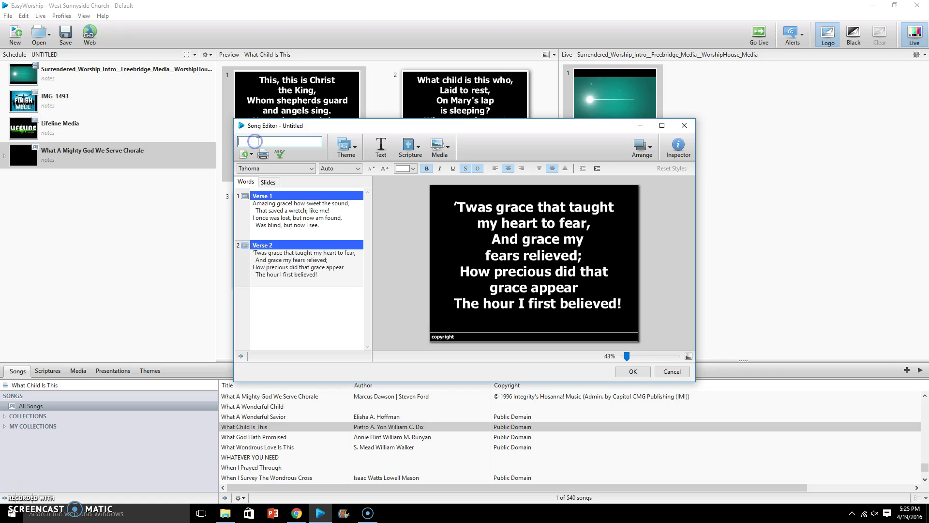